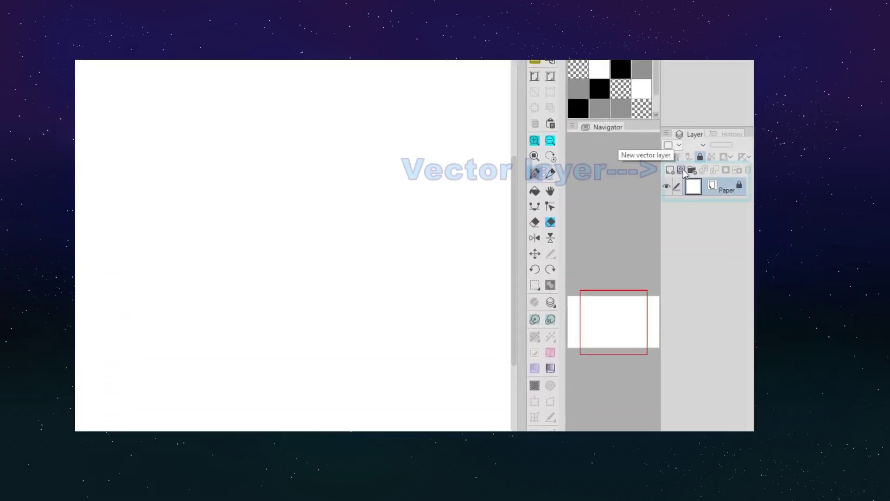
# Step: Add vector Layer 1 above Paper and select the Continuous curve figure tool
pyautogui.click(682, 170)
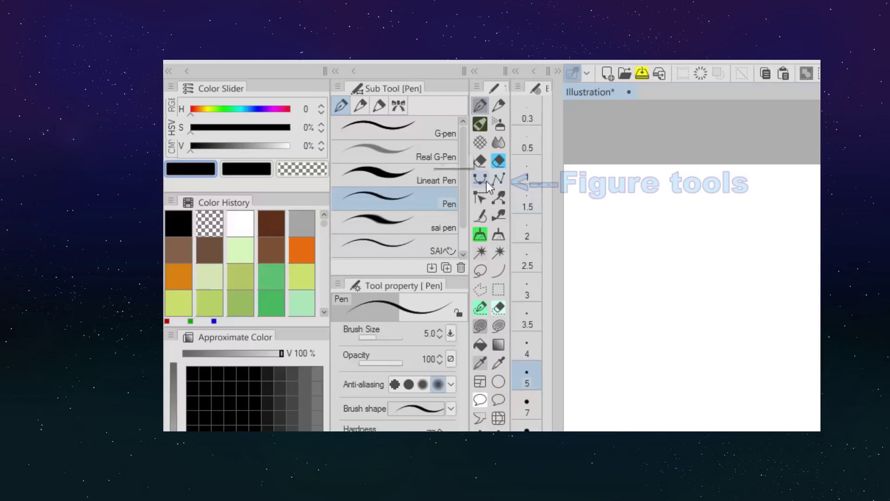
pyautogui.click(482, 180)
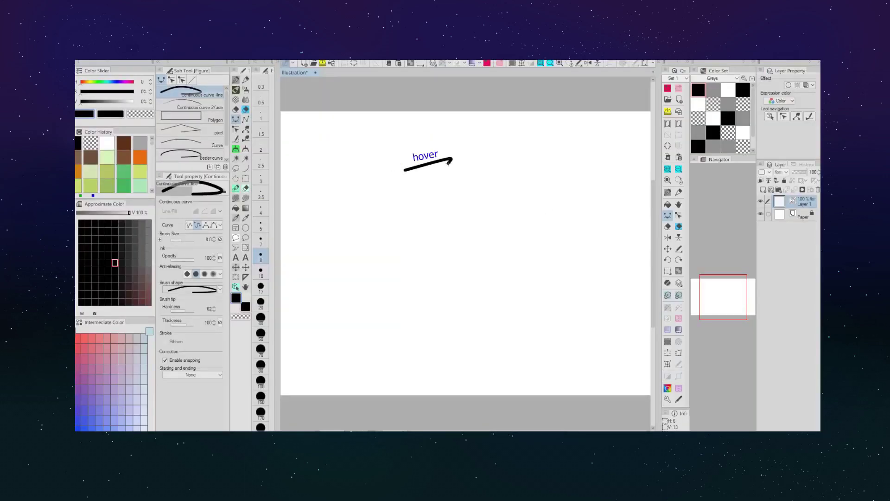
# Step: Draw a seven-bend black zigzag curve winding down and right across the canvas
pyautogui.click(453, 159)
pyautogui.click(414, 214)
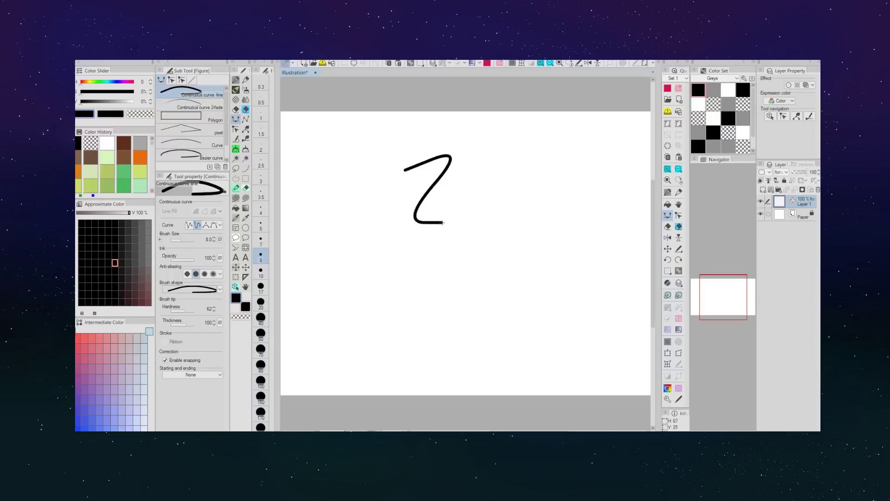
pyautogui.click(517, 185)
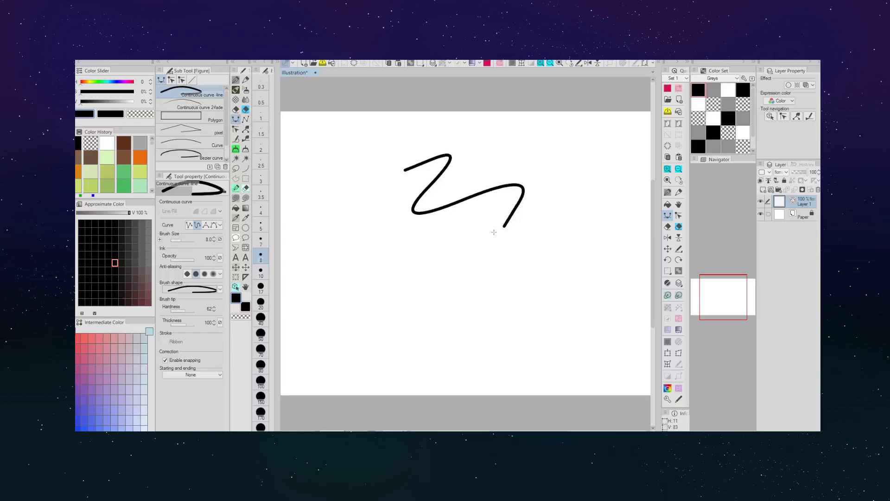
pyautogui.click(448, 273)
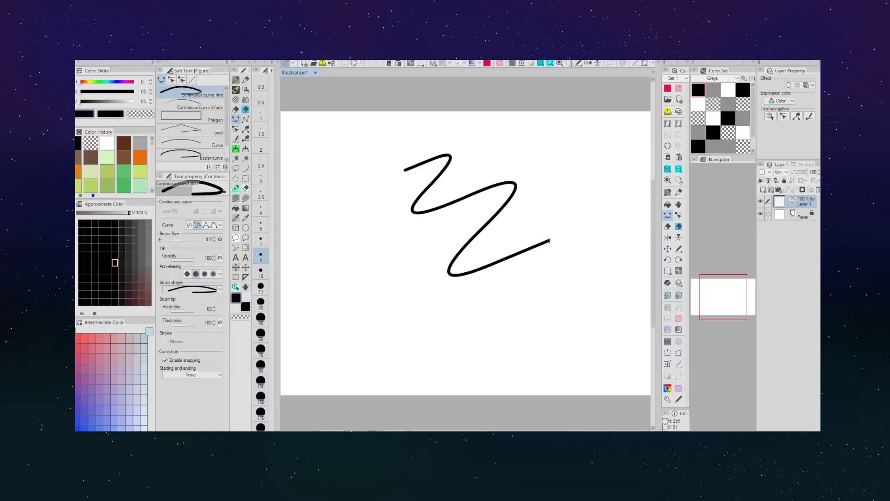
pyautogui.click(553, 242)
pyautogui.click(521, 294)
pyautogui.click(569, 288)
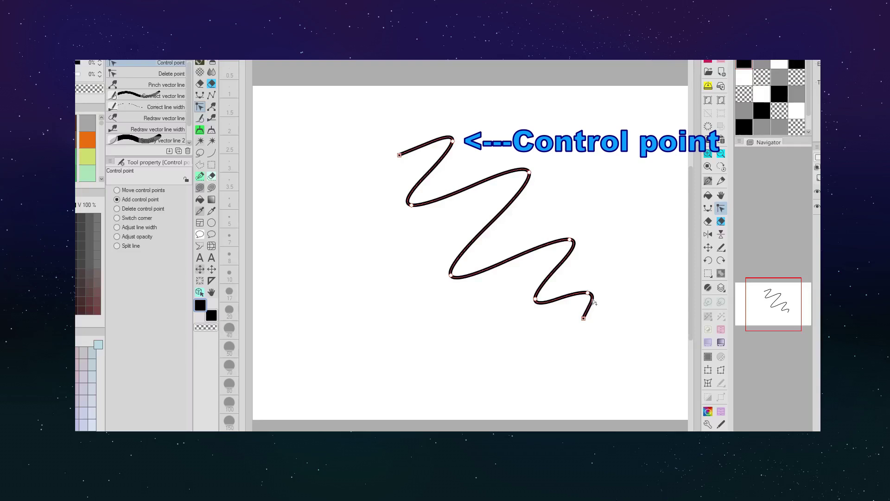
pyautogui.press('u')
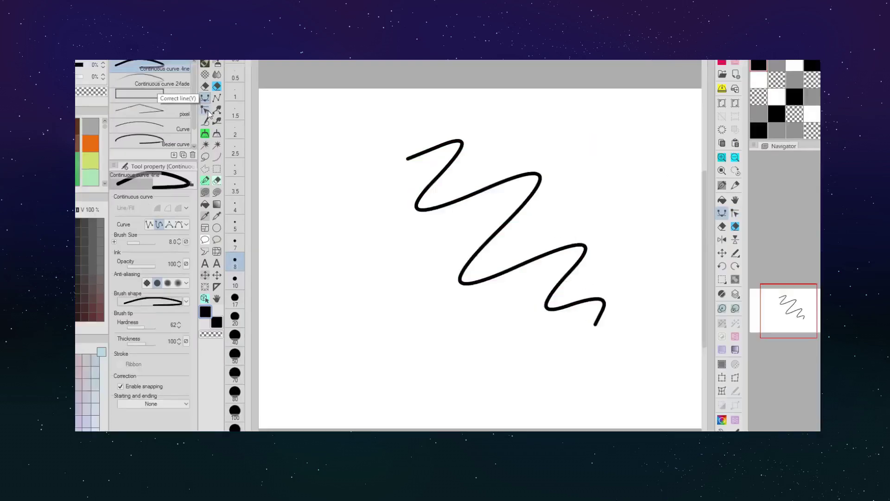
# Step: Pull the zigzag's upper-right bend outward, then thicken and taper sections with Adjust line width
pyautogui.click(207, 112)
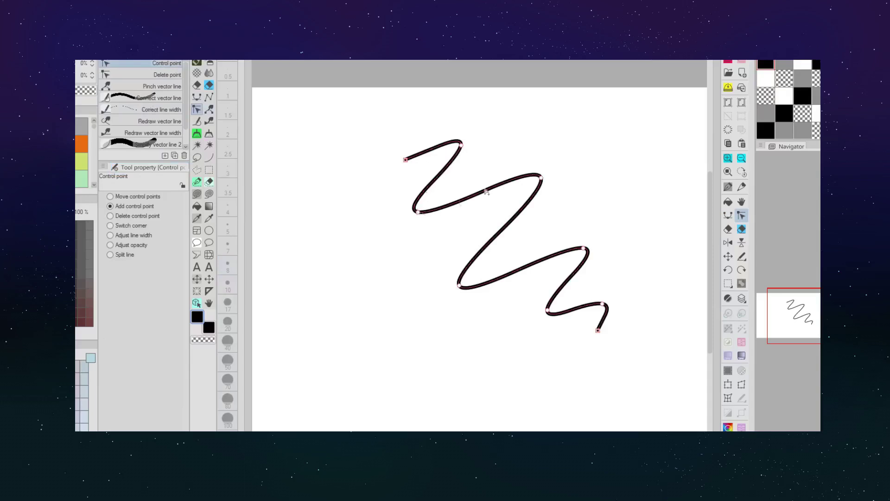
pyautogui.moveTo(485, 191); pyautogui.dragTo(556, 175)
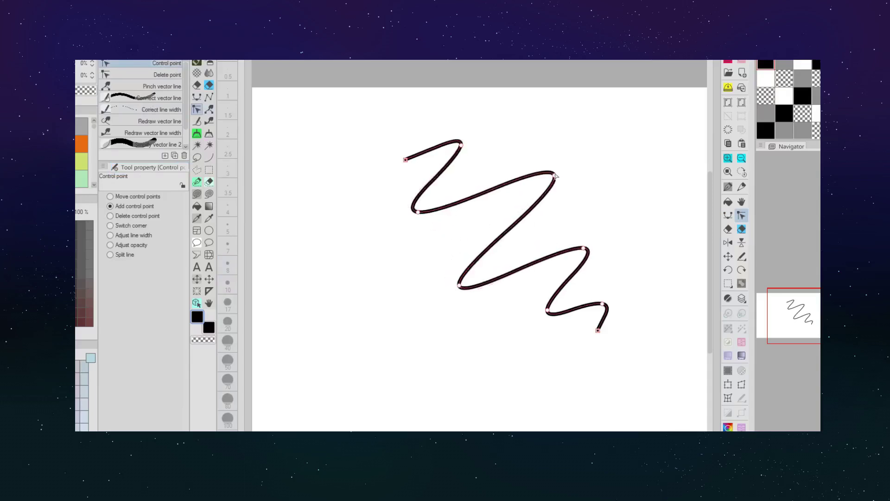
pyautogui.press('y')
pyautogui.moveTo(586, 250); pyautogui.dragTo(679, 187)
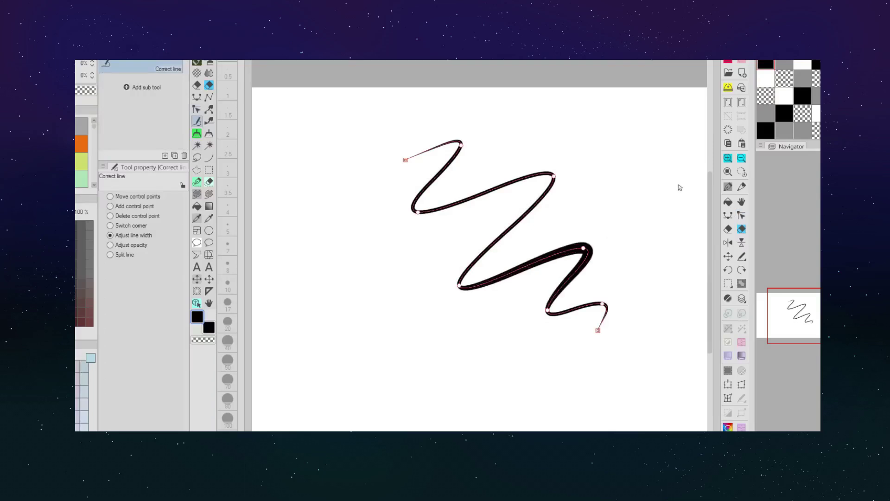
pyautogui.moveTo(539, 263); pyautogui.dragTo(531, 268)
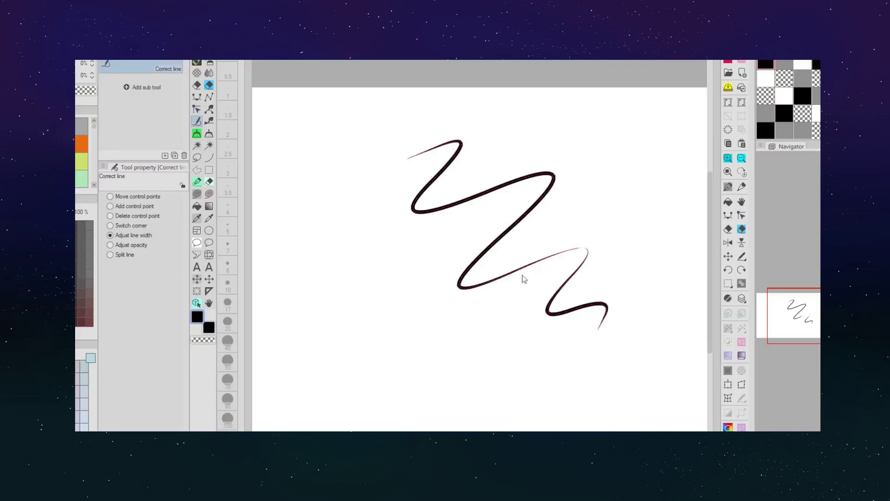
pyautogui.press('o')
pyautogui.moveTo(134, 358); pyautogui.dragTo(144, 354)
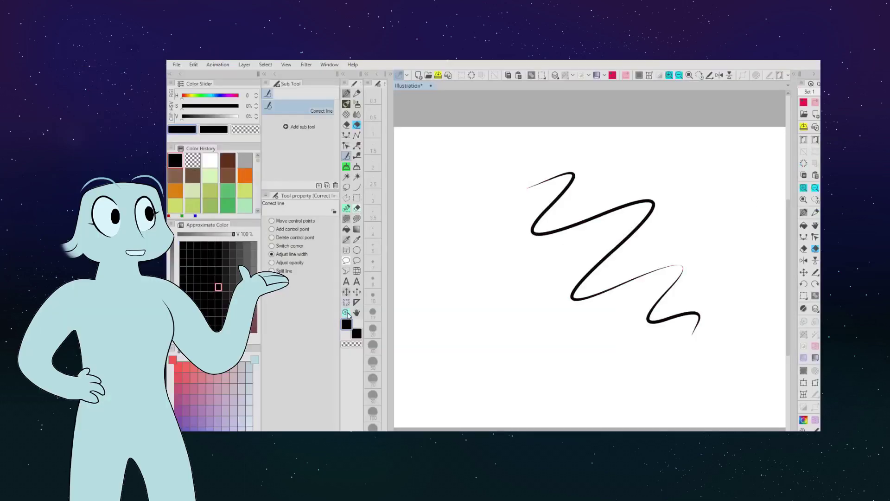
# Step: Select the zigzag as an object and drag its four corners to widen and slant it
pyautogui.click(347, 313)
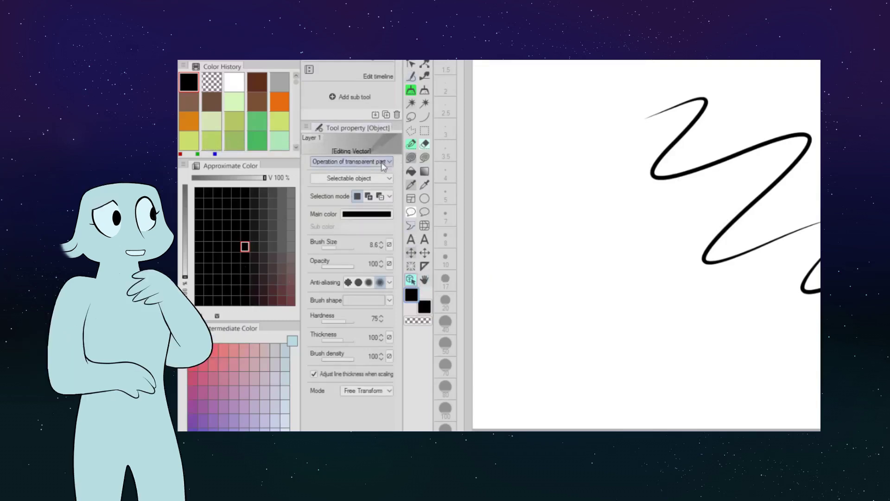
pyautogui.click(489, 174)
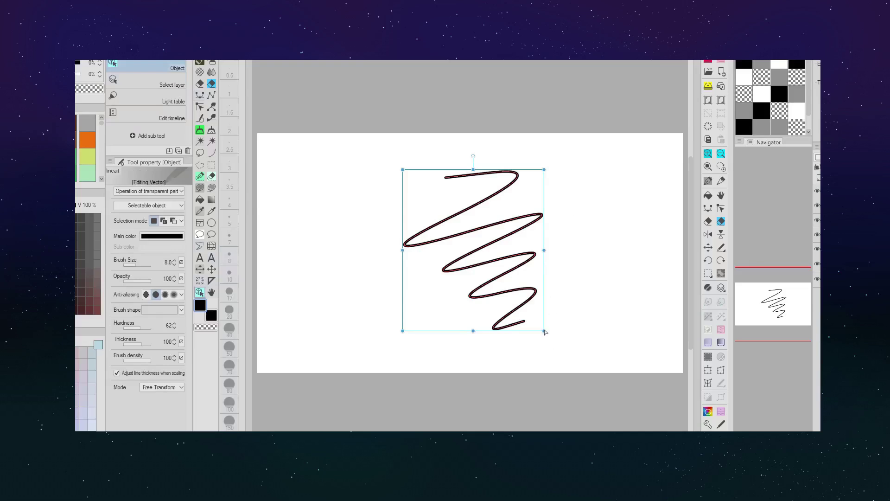
pyautogui.moveTo(544, 331)
pyautogui.mouseDown()
pyautogui.moveTo(600, 344)
pyautogui.moveTo(620, 335)
pyautogui.mouseUp()
pyautogui.moveTo(403, 332); pyautogui.dragTo(332, 358)
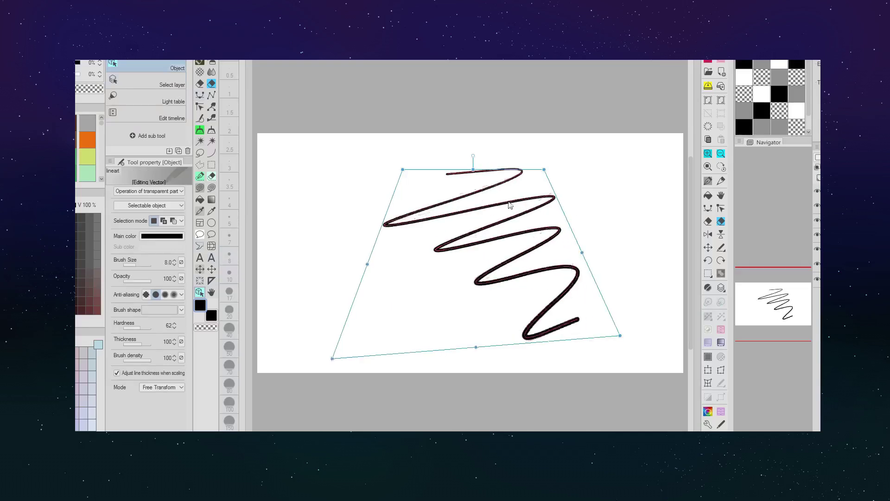
pyautogui.moveTo(545, 169); pyautogui.dragTo(625, 163)
pyautogui.moveTo(403, 169); pyautogui.dragTo(314, 232)
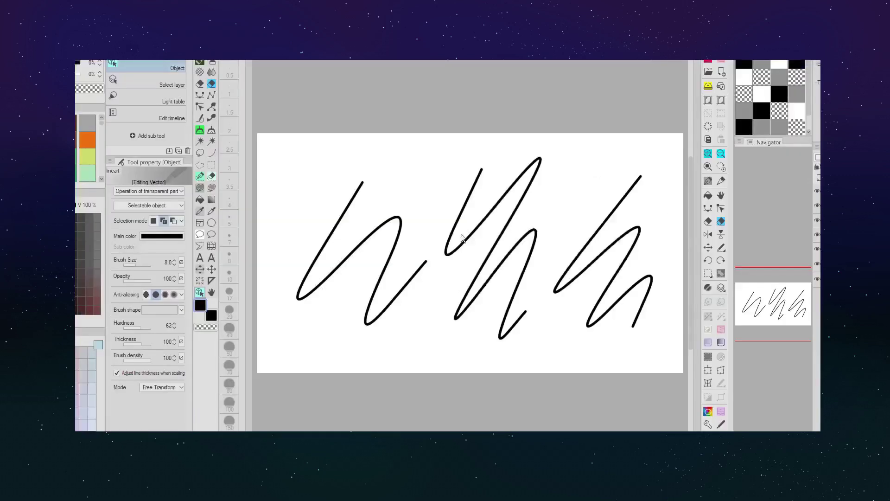
# Step: Add and remove the side strokes from the selection, then marquee-select all three zigzags
pyautogui.click(459, 223)
pyautogui.click(410, 279)
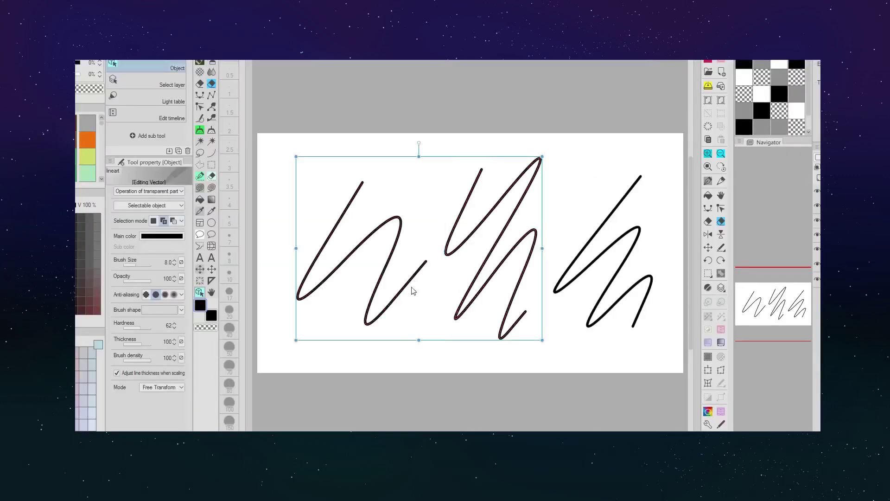
pyautogui.click(579, 279)
pyautogui.click(361, 247)
pyautogui.click(597, 234)
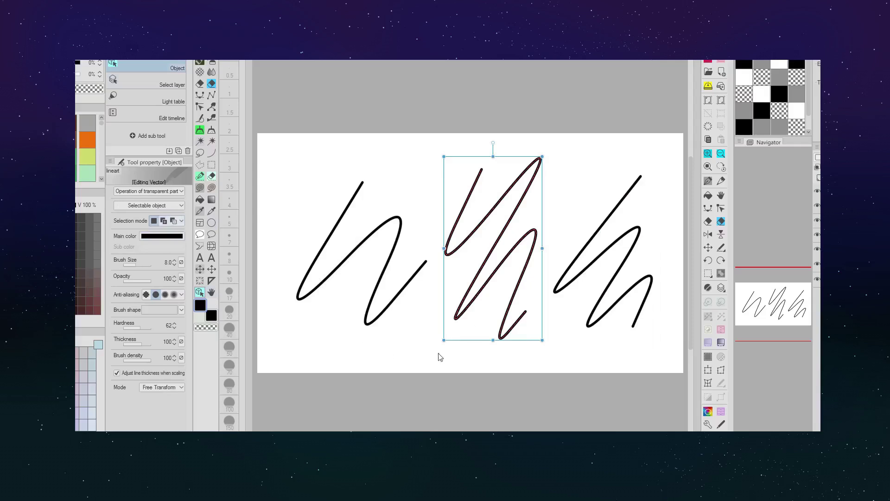
pyautogui.moveTo(285, 127)
pyautogui.mouseDown()
pyautogui.moveTo(452, 203)
pyautogui.moveTo(669, 366)
pyautogui.mouseUp()
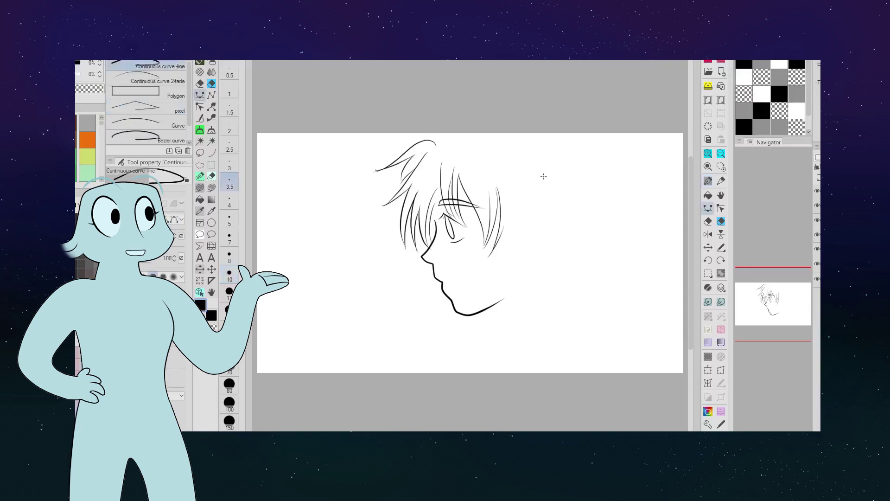
# Step: Draw a long back-of-skull curve down to the nape and a curved ear
pyautogui.moveTo(522, 138)
pyautogui.mouseDown()
pyautogui.moveTo(553, 151)
pyautogui.moveTo(582, 206)
pyautogui.moveTo(570, 251)
pyautogui.moveTo(545, 275)
pyautogui.moveTo(548, 294)
pyautogui.mouseUp()
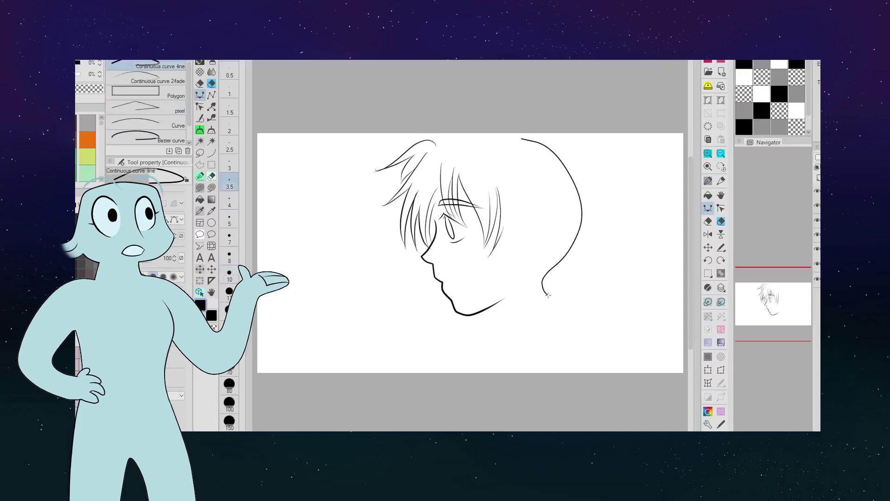
pyautogui.moveTo(512, 214)
pyautogui.mouseDown()
pyautogui.moveTo(531, 225)
pyautogui.moveTo(522, 257)
pyautogui.mouseUp()
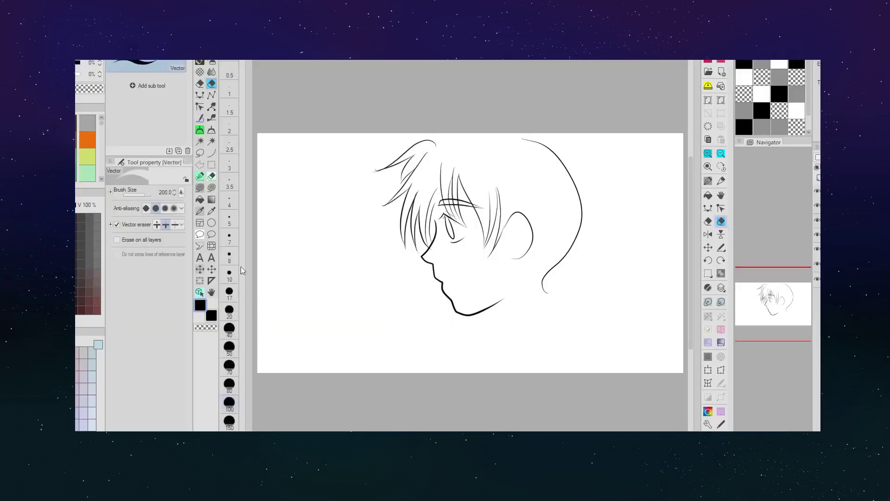
# Step: Try pulling chin control points, undo it, and slightly skew the face line instead
pyautogui.click(199, 106)
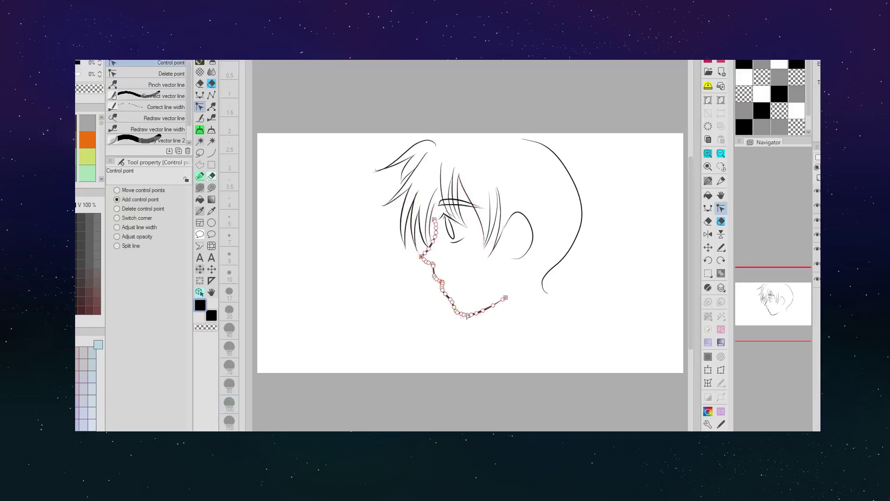
pyautogui.moveTo(468, 315)
pyautogui.mouseDown()
pyautogui.moveTo(463, 327)
pyautogui.moveTo(452, 321)
pyautogui.mouseUp()
pyautogui.hotkey('ctrl', 'z')
pyautogui.hotkey('ctrl', 'z')
pyautogui.press('o')
pyautogui.click(463, 316)
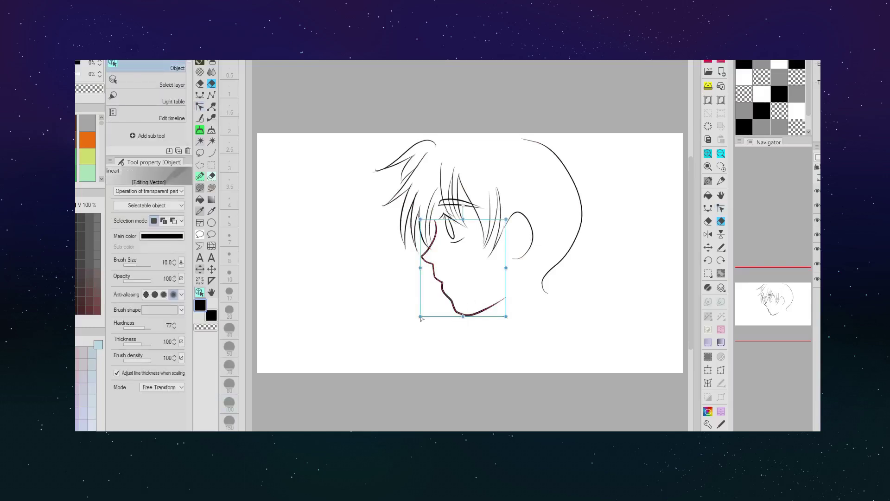
pyautogui.moveTo(420, 317)
pyautogui.mouseDown()
pyautogui.moveTo(408, 332)
pyautogui.moveTo(419, 317)
pyautogui.mouseUp()
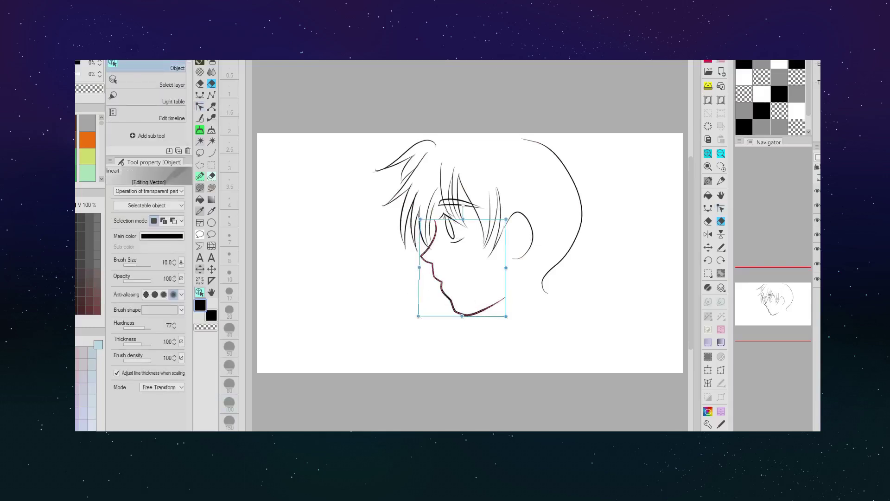
# Step: Simplify the nose and chin line, raising the simplify strength for a smoother profile
pyautogui.click(212, 117)
pyautogui.moveTo(439, 207); pyautogui.dragTo(426, 260)
pyautogui.moveTo(436, 276); pyautogui.dragTo(466, 317)
pyautogui.click(200, 106)
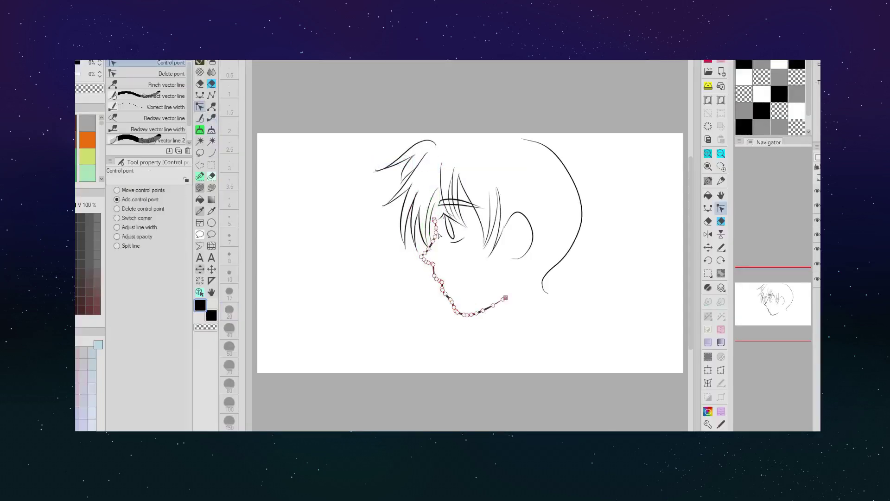
pyautogui.click(211, 118)
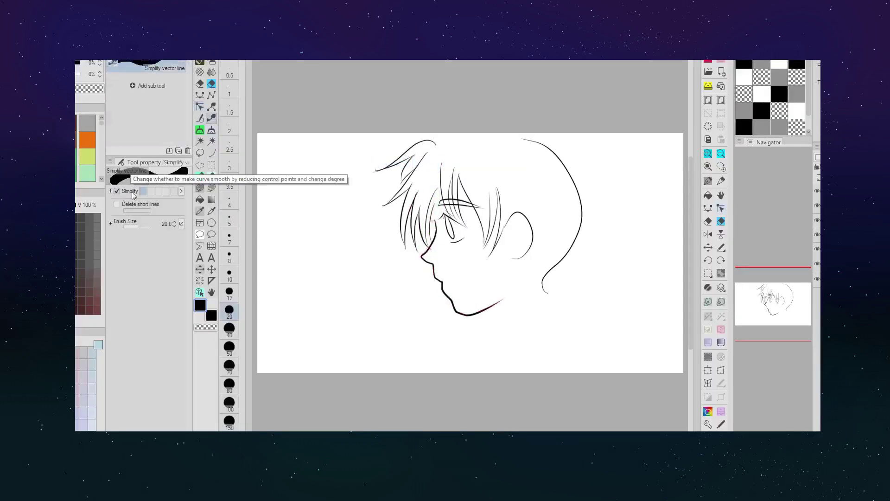
pyautogui.click(166, 192)
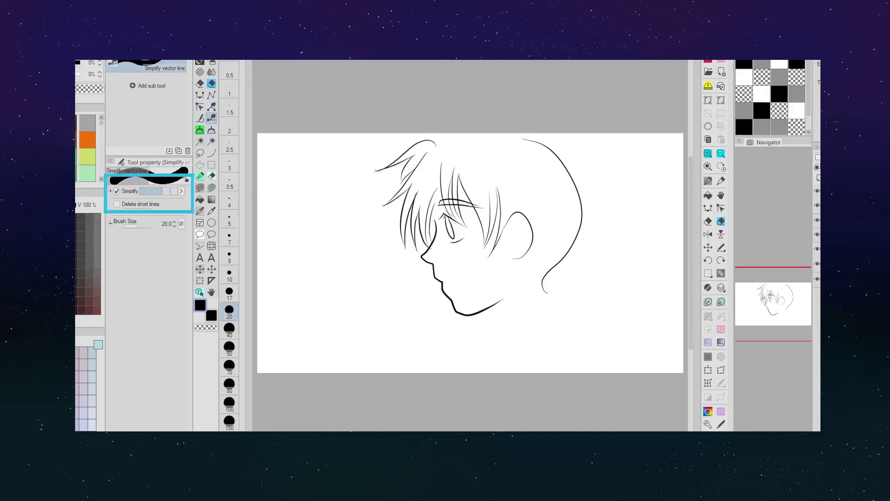
pyautogui.moveTo(423, 254); pyautogui.dragTo(464, 314)
pyautogui.moveTo(434, 227)
pyautogui.mouseDown()
pyautogui.moveTo(424, 260)
pyautogui.moveTo(464, 315)
pyautogui.mouseUp()
pyautogui.moveTo(433, 232); pyautogui.dragTo(474, 317)
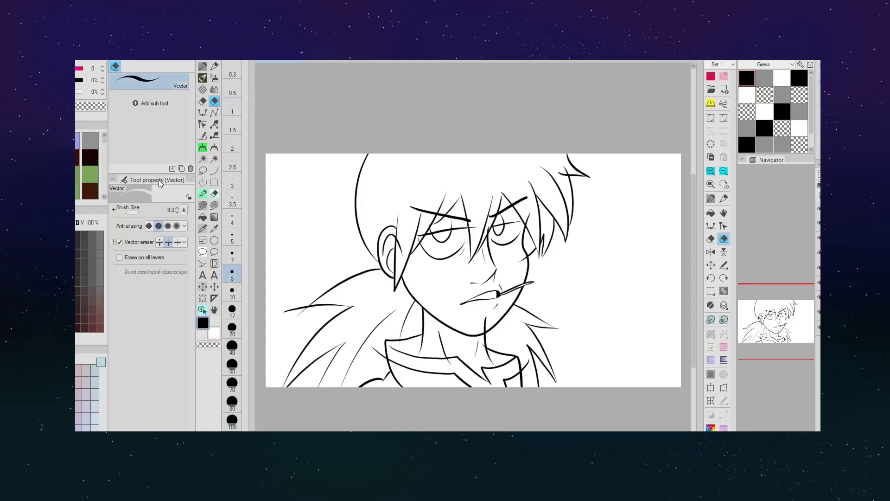
# Step: Enable Vector eraser's Erase up to intersection and trim the stroke overhanging the hair
pyautogui.click(119, 242)
pyautogui.click(292, 310)
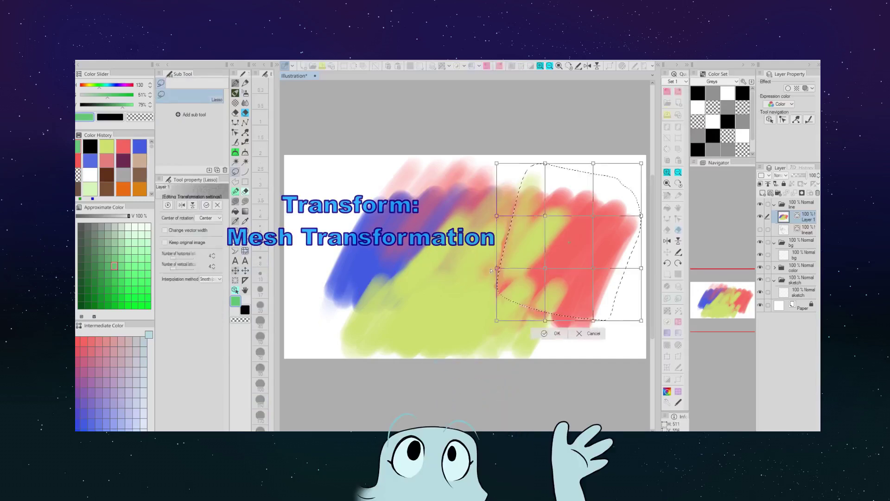
# Step: Drag mesh points to bulge the red patch's left side, stretch its top, and reshape its interior
pyautogui.moveTo(491, 271); pyautogui.dragTo(469, 283)
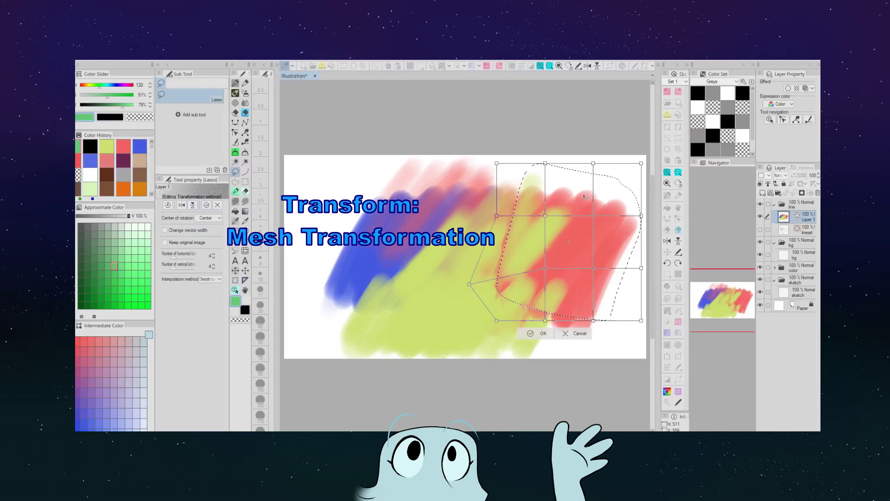
pyautogui.moveTo(593, 164); pyautogui.dragTo(611, 135)
pyautogui.moveTo(545, 215); pyautogui.dragTo(524, 176)
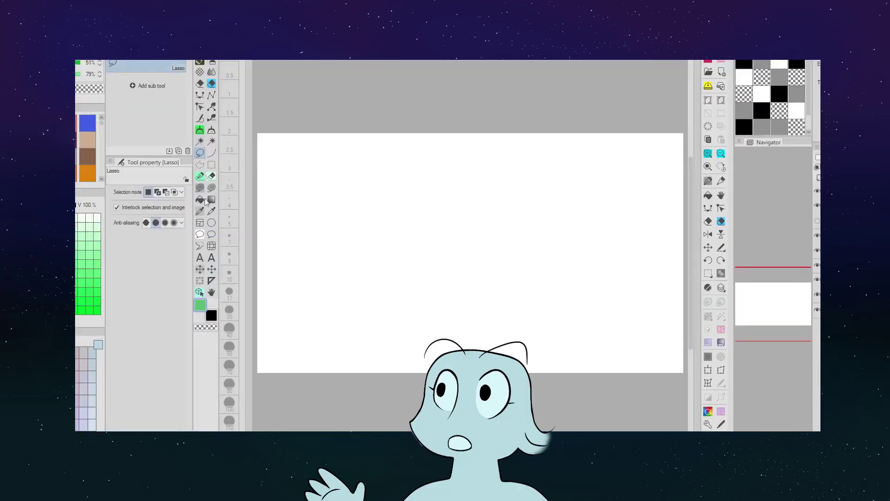
# Step: Select the Fill tool set to Refer other layers
pyautogui.click(201, 201)
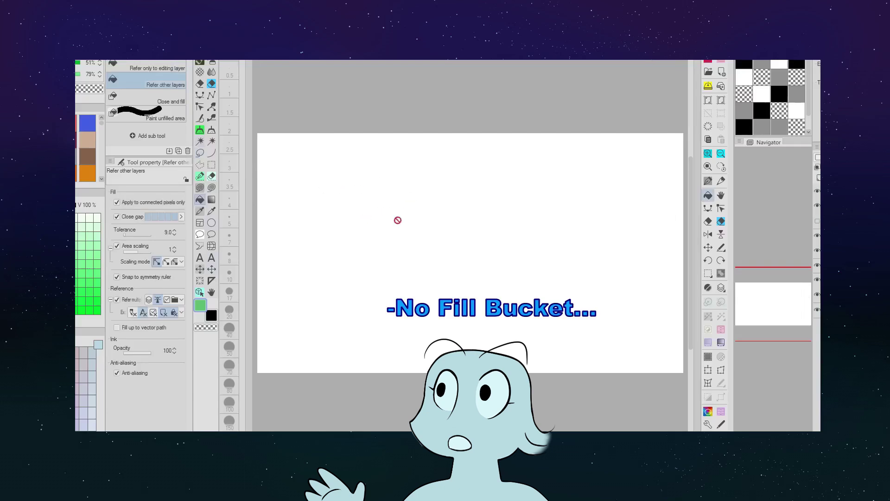